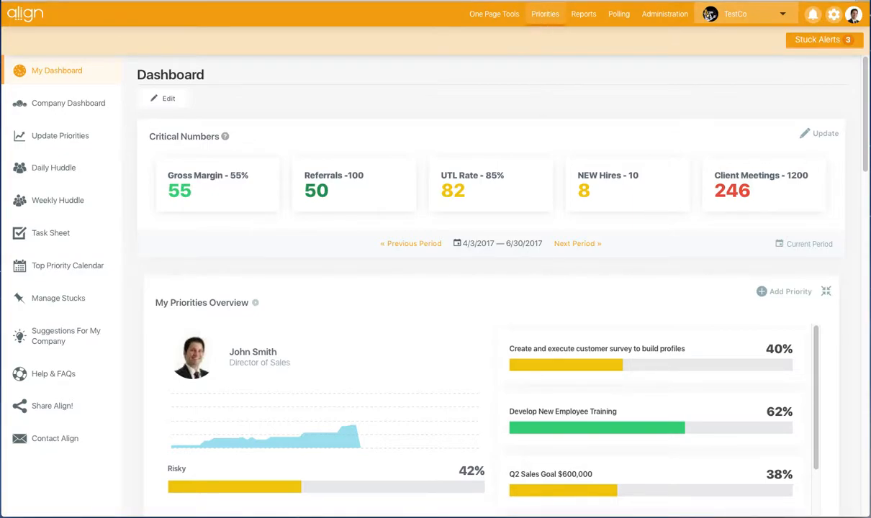
Open the Manage Priorities page and expand the "Business Plans", "Training Program" and "Provide Training Material" priorities to view their child priorities.
left_click(545, 14)
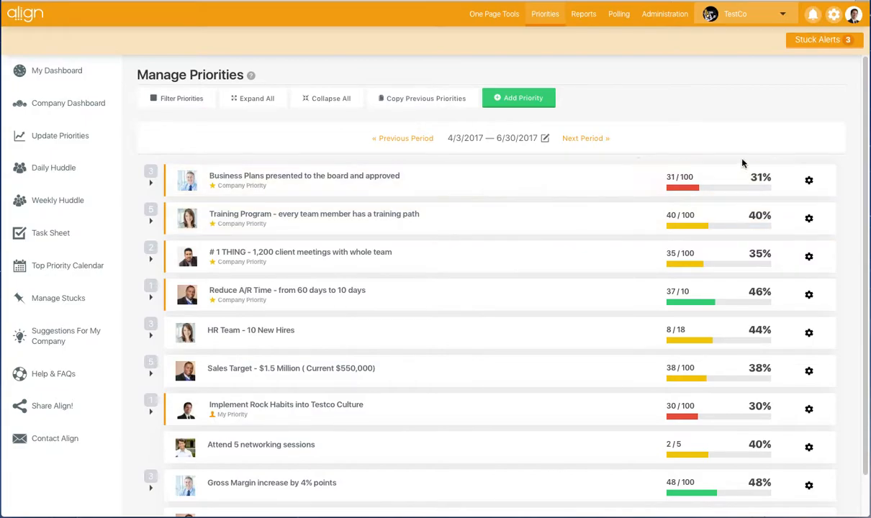
left_click(151, 186)
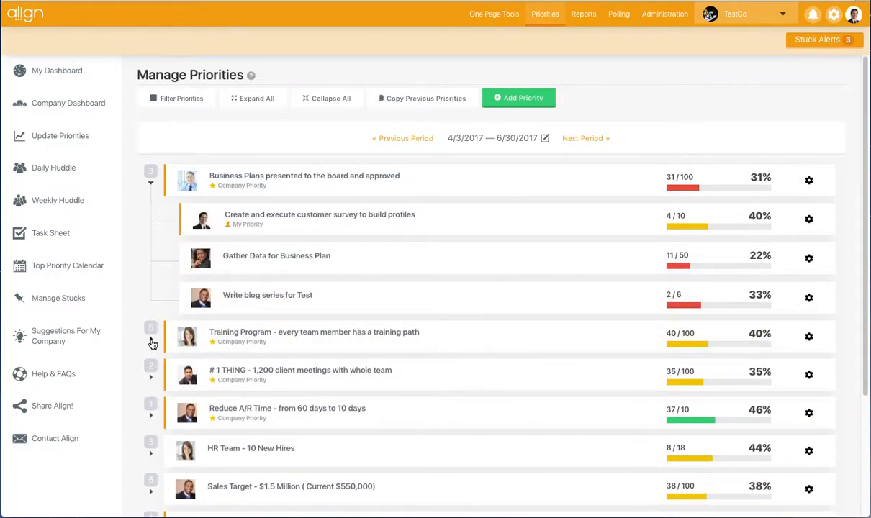
left_click(150, 338)
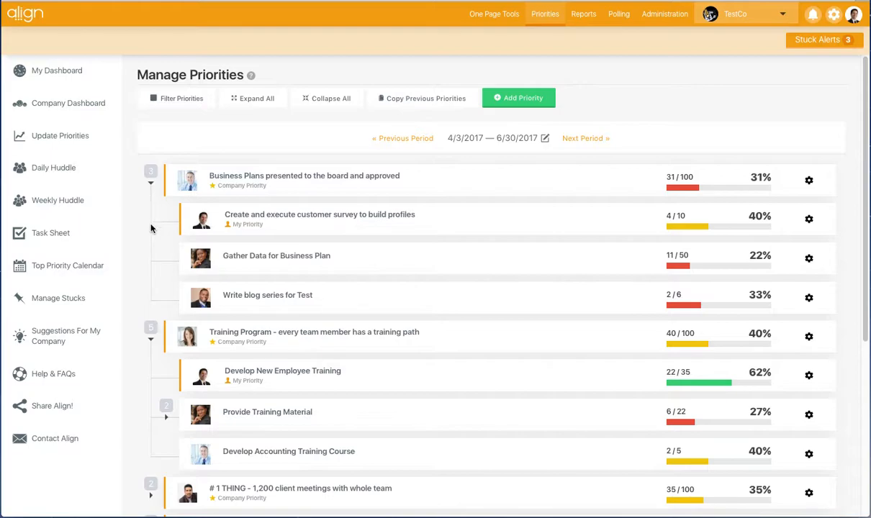
scroll(148, 263, "down", 1)
scroll(149, 265, "down", 1)
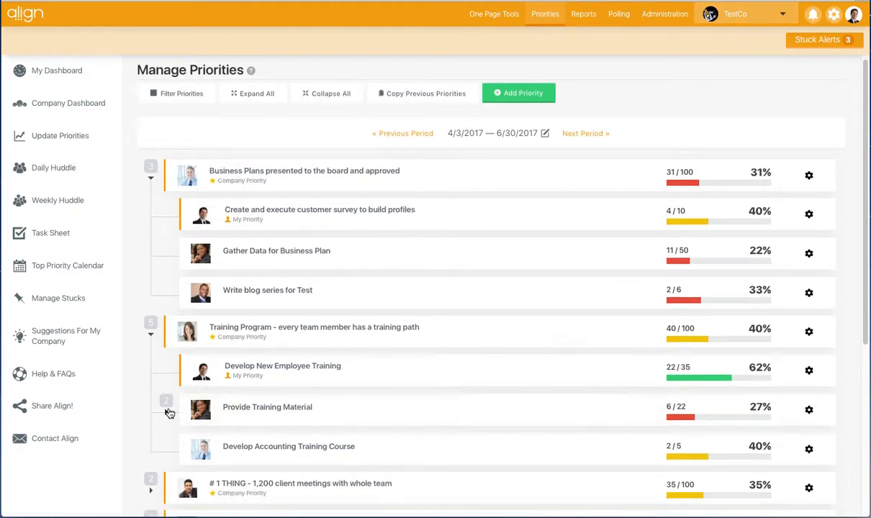
left_click(168, 410)
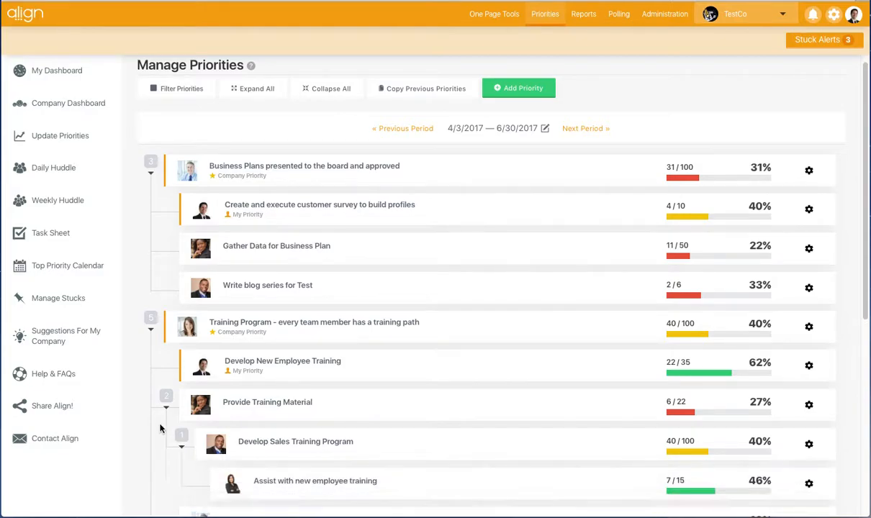
scroll(158, 389, "down", 2)
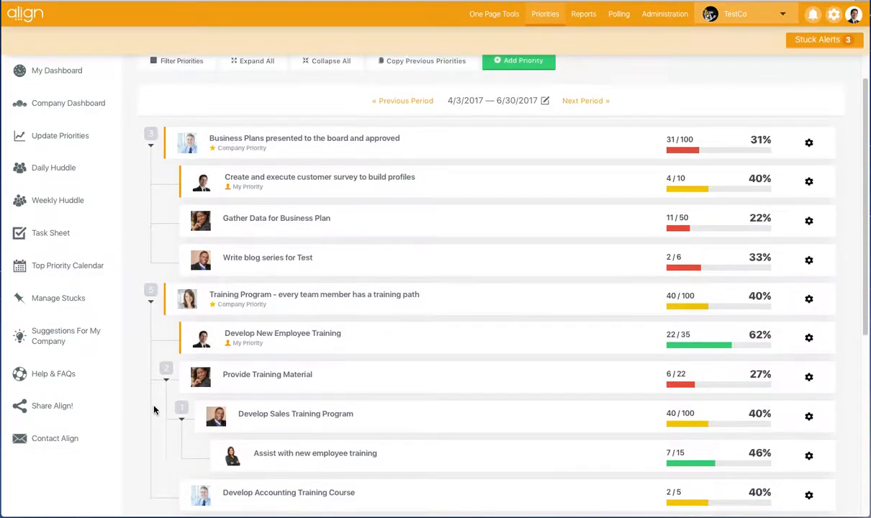
scroll(154, 410, "down", 1)
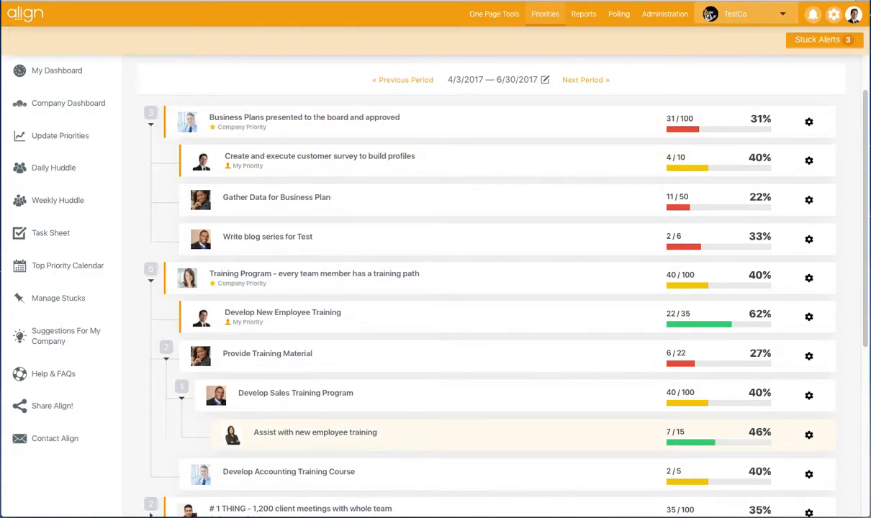
Review the related tasks of the "Assist with new employee training" priority, close them, and collapse all priorities in the list.
mouse_move(289, 442)
mouse_move(807, 444)
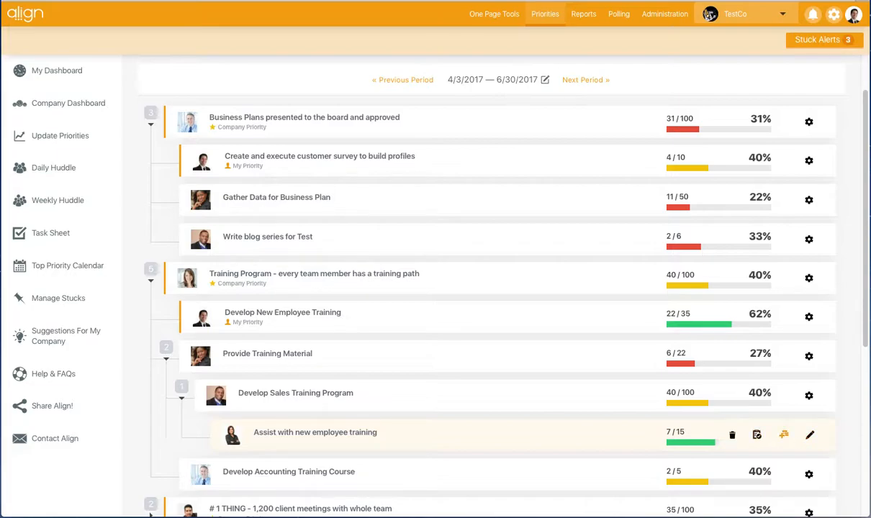
left_click(757, 435)
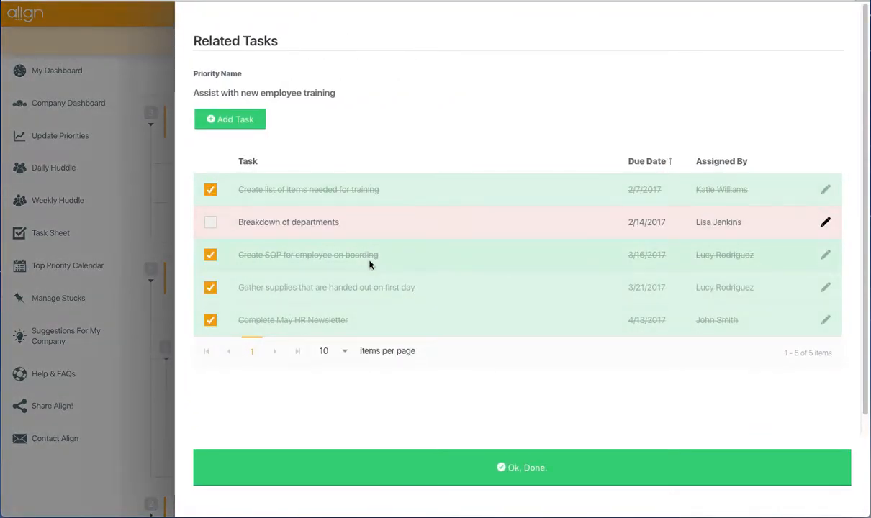
scroll(370, 265, "down", 1)
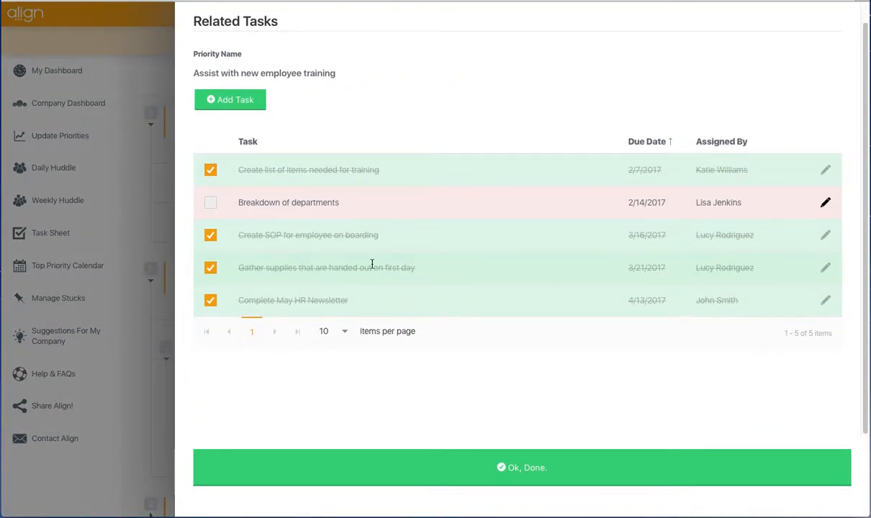
left_click(311, 469)
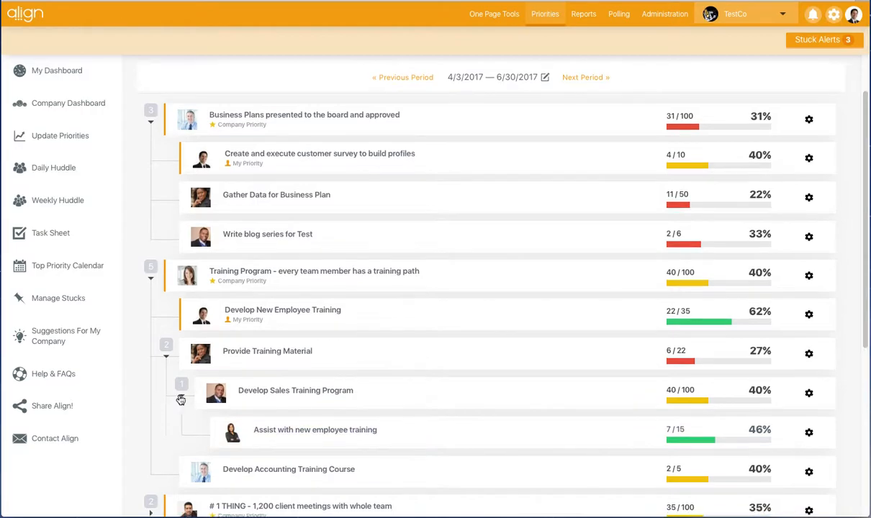
scroll(180, 386, "up", 1)
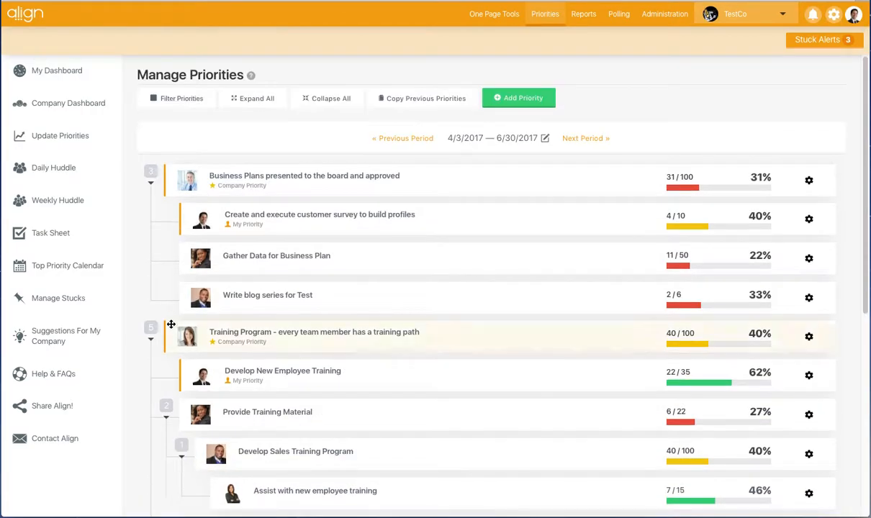
left_click(328, 102)
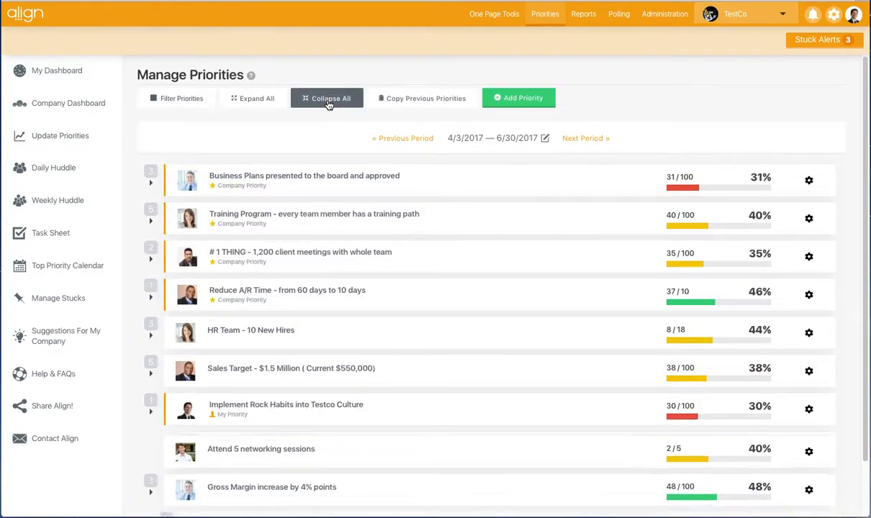
Start a new priority titled "Name" and assign the Director of Sales as its owner.
left_click(533, 100)
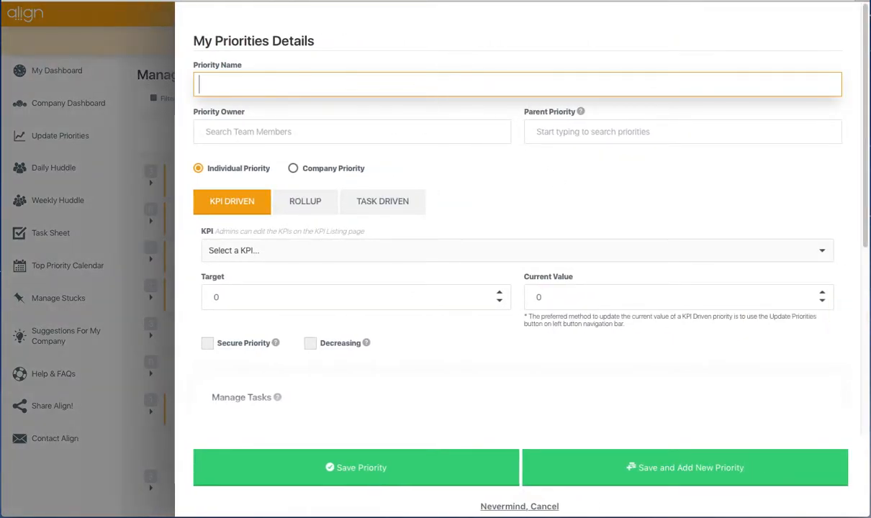
type("Name")
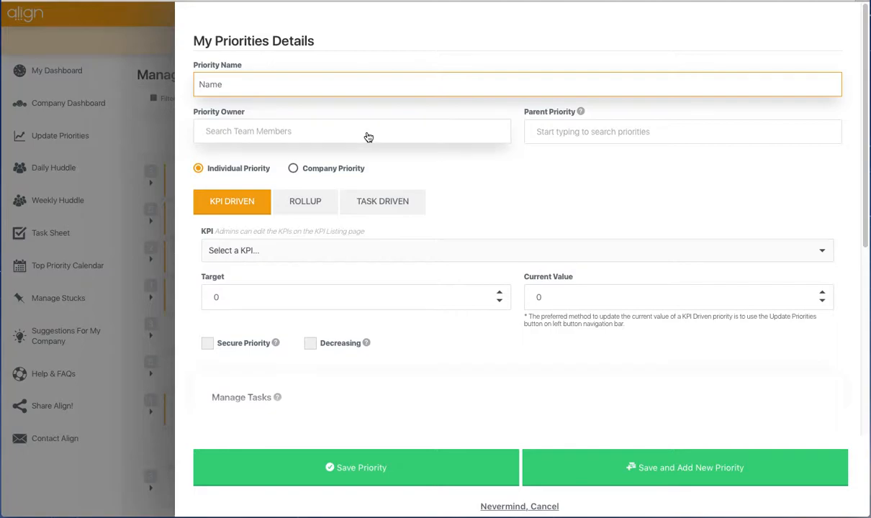
left_click(368, 136)
type("john")
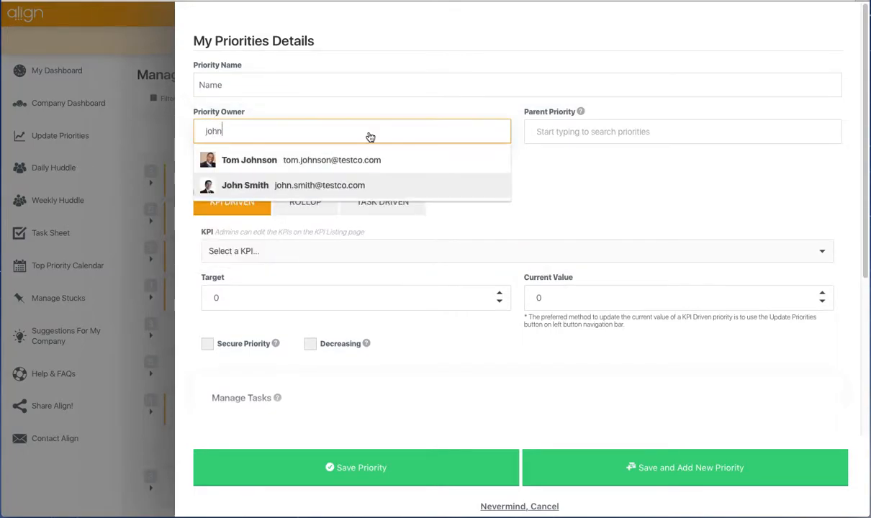
left_click(337, 186)
left_click(463, 179)
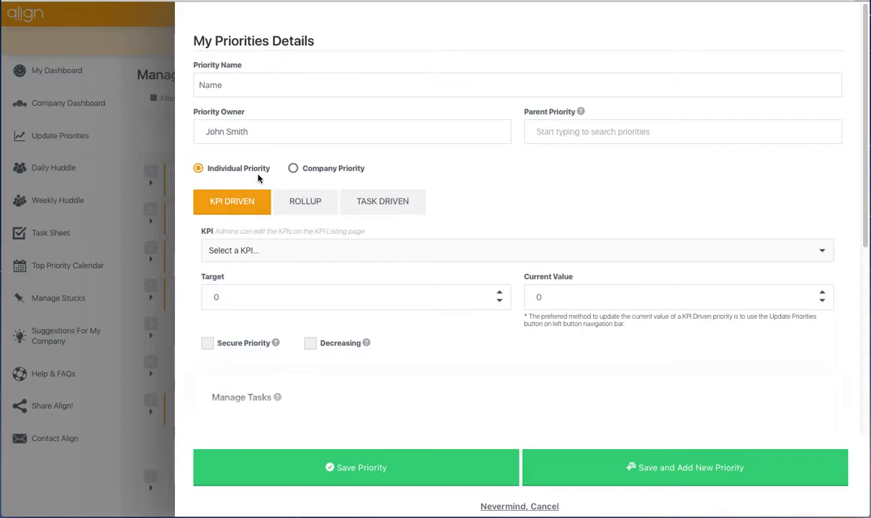
Try the Company Priority, Rollup and Task Driven options, and return the new priority to Individual and KPI Driven.
left_click(293, 171)
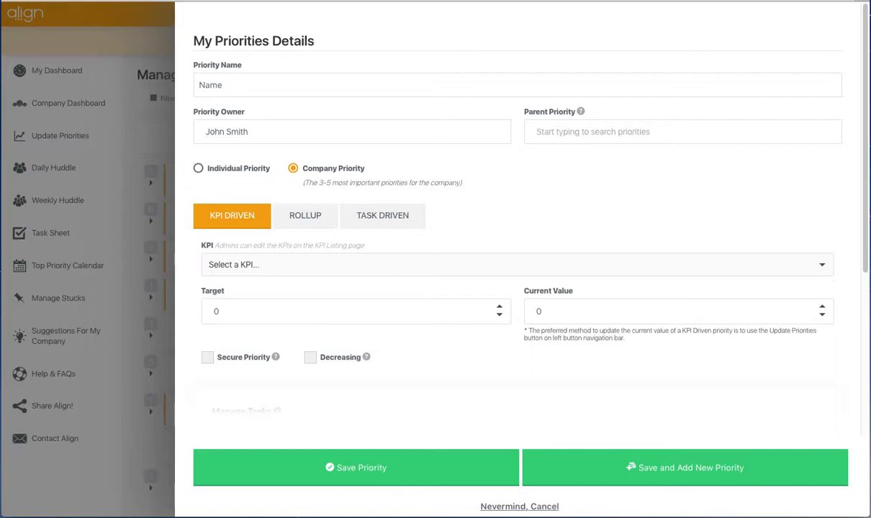
left_click(204, 168)
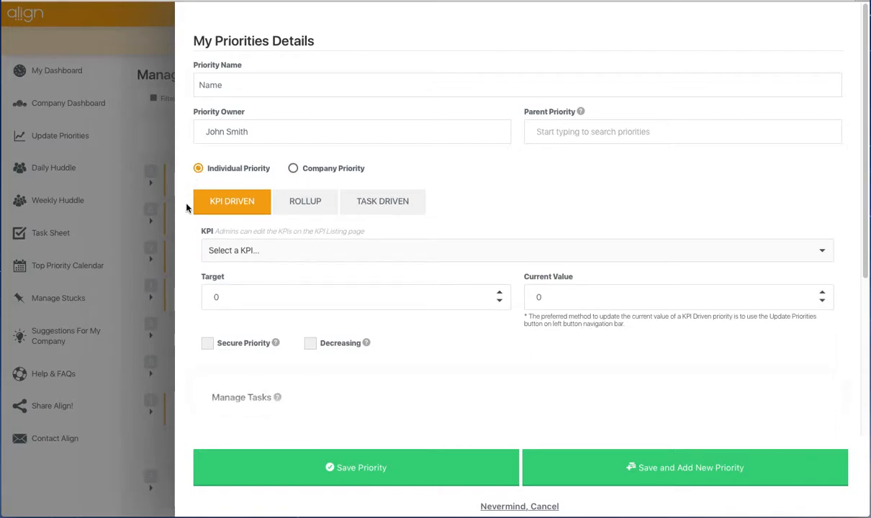
scroll(186, 209, "down", 1)
scroll(185, 214, "down", 2)
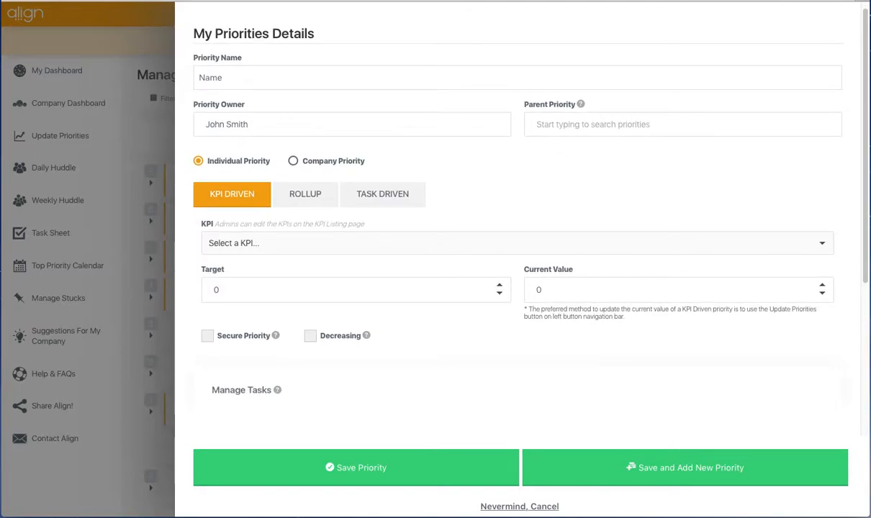
scroll(184, 214, "down", 1)
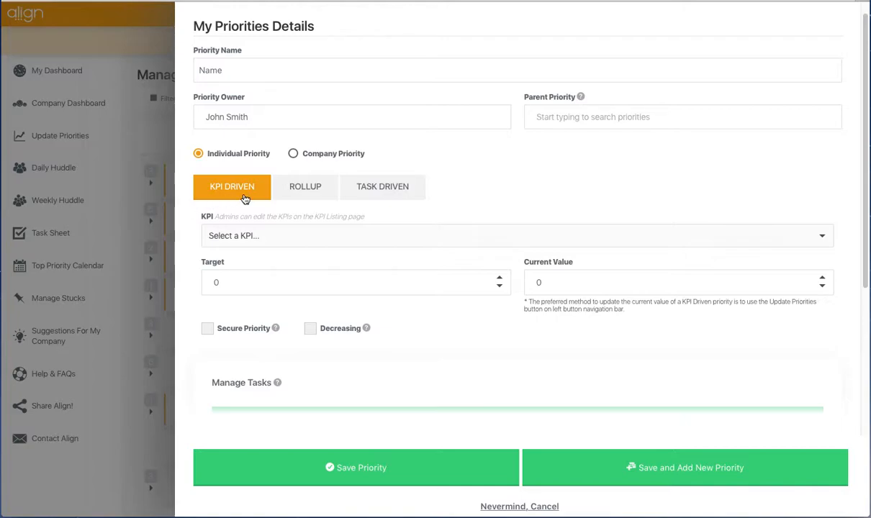
left_click(302, 191)
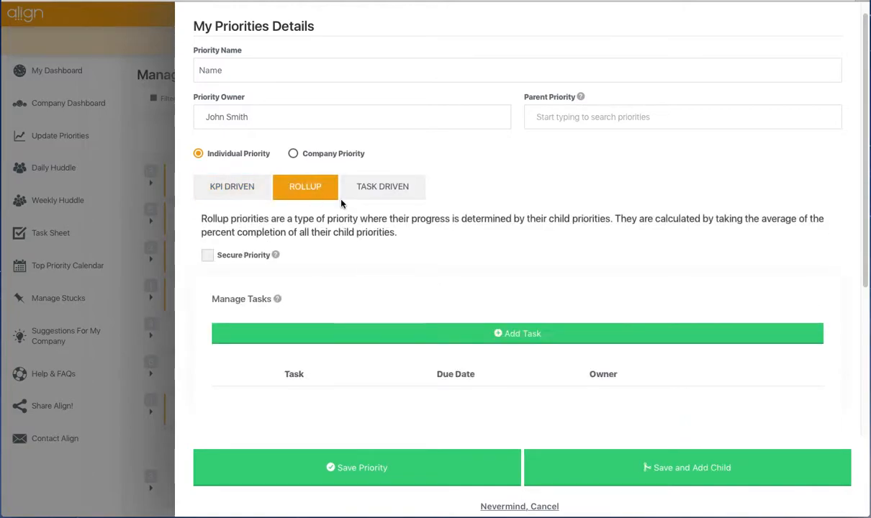
left_click(370, 201)
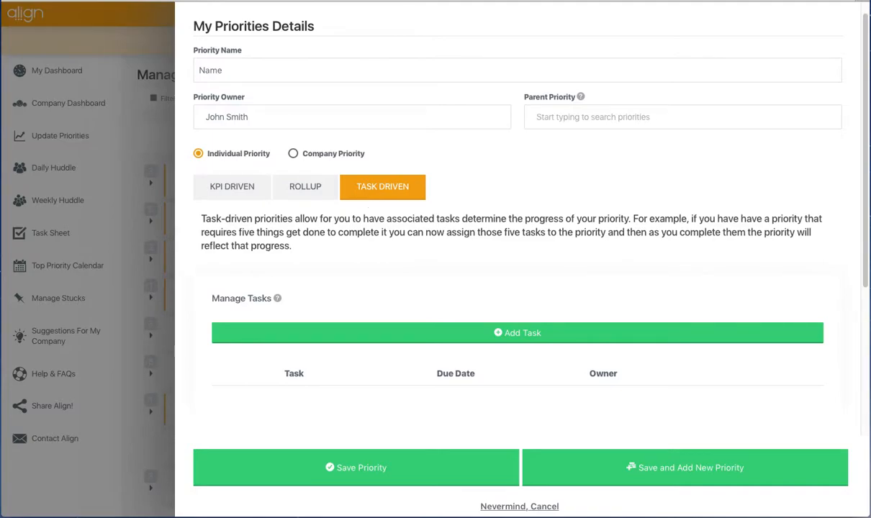
left_click(243, 195)
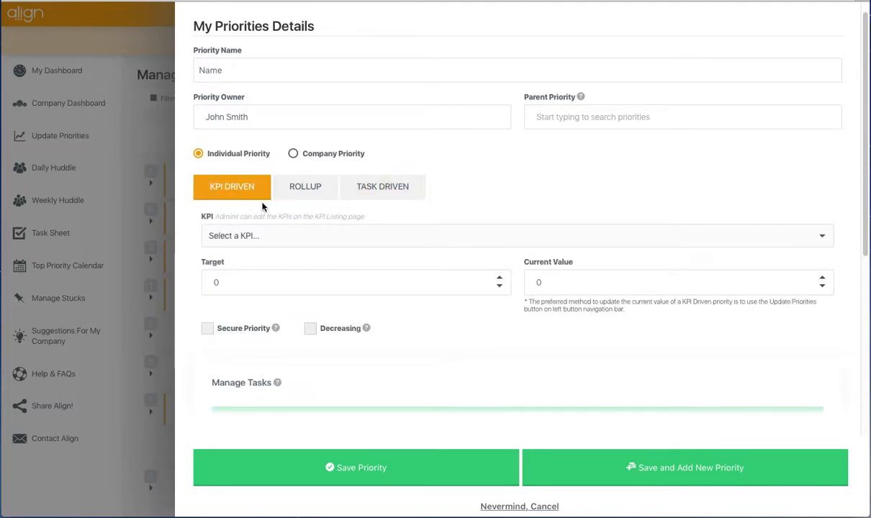
Try marking the priority as secure with access for three team members, and turn the Secure Priority option back off.
scroll(181, 244, "down", 1)
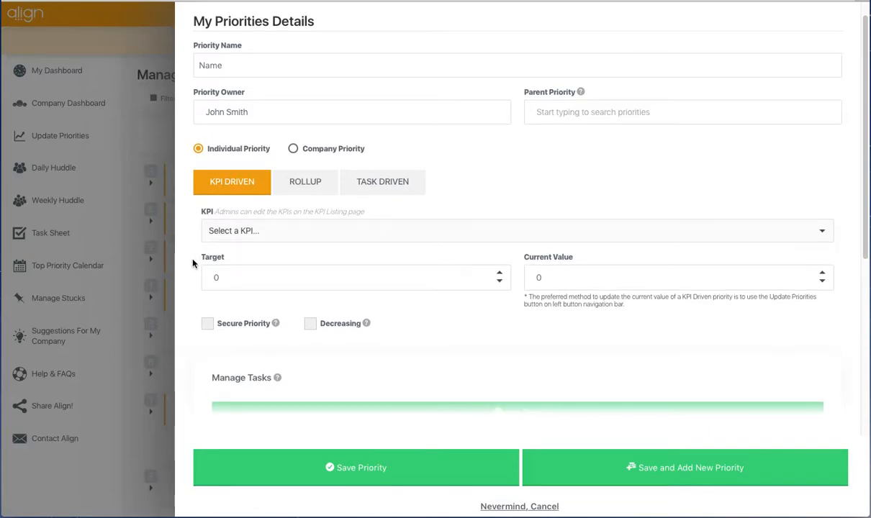
scroll(193, 263, "down", 2)
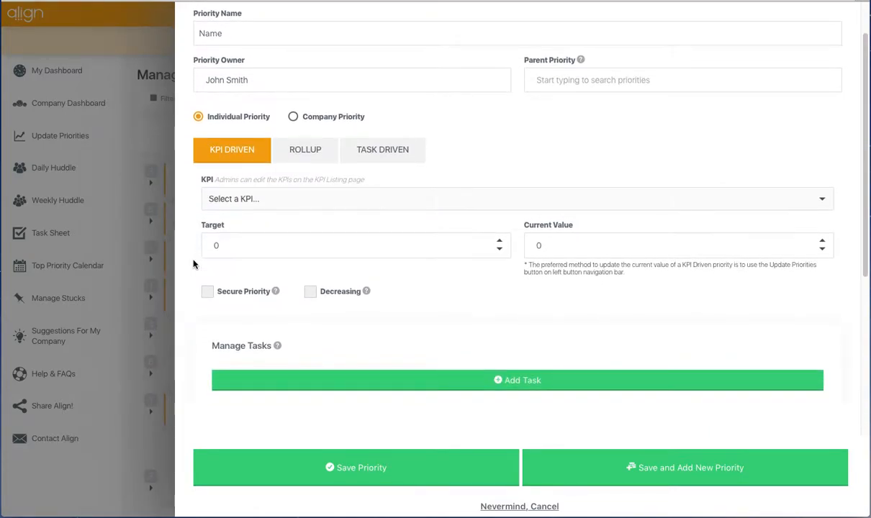
scroll(193, 267, "down", 2)
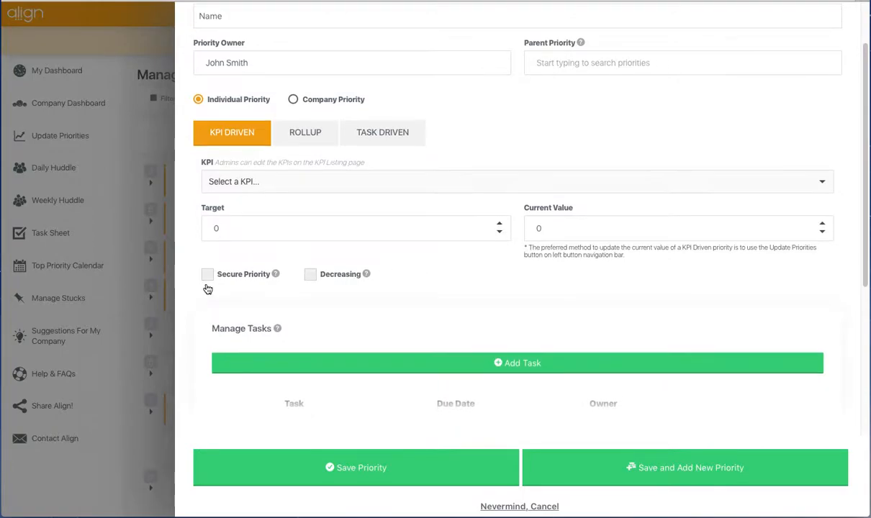
scroll(205, 285, "down", 3)
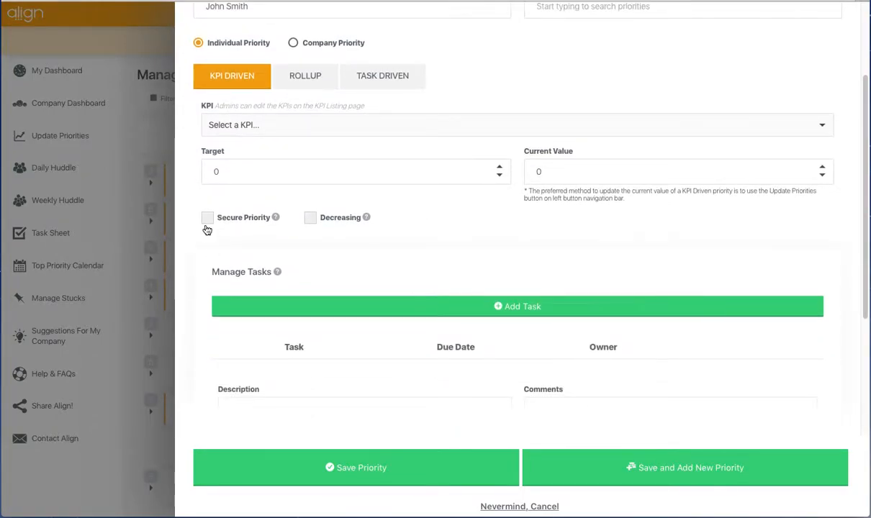
left_click(208, 218)
scroll(445, 263, "down", 2)
scroll(322, 313, "down", 3)
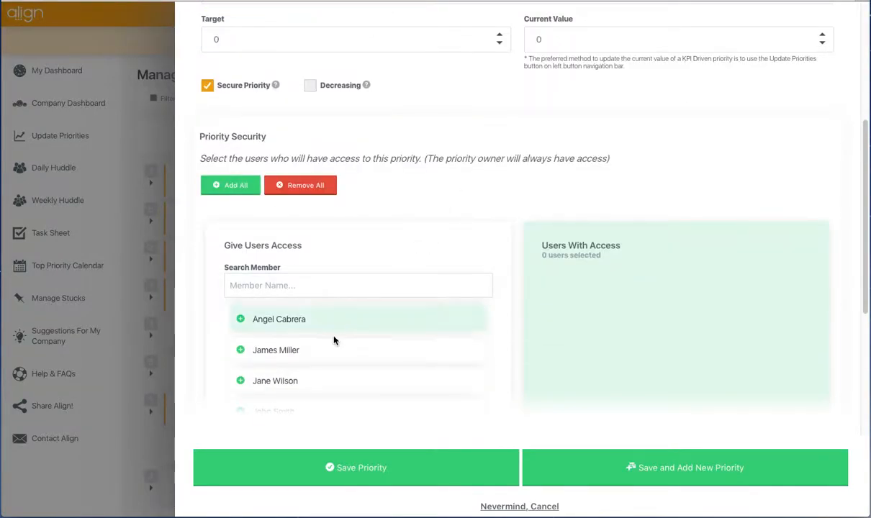
left_click(335, 326)
left_click(322, 351)
left_click(324, 371)
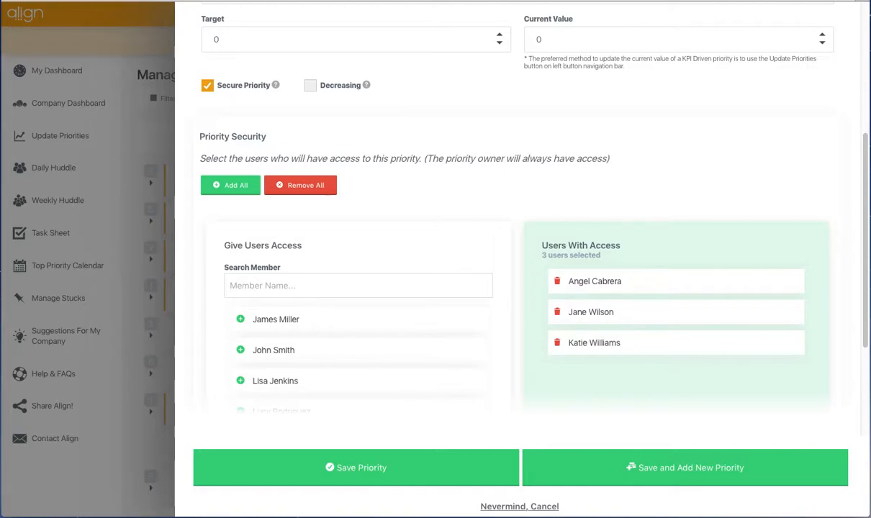
left_click(207, 85)
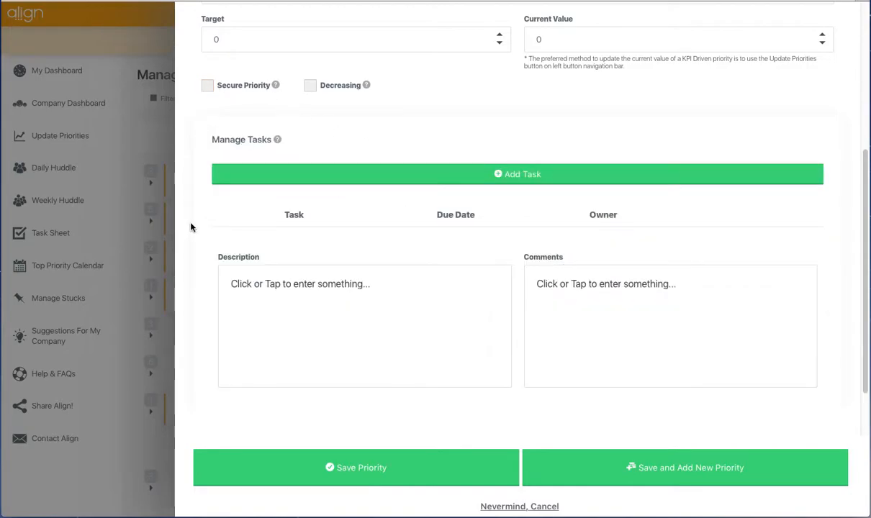
Look at the form for adding a task to the priority, cancel it, and view the Description and Comments fields.
left_click(518, 175)
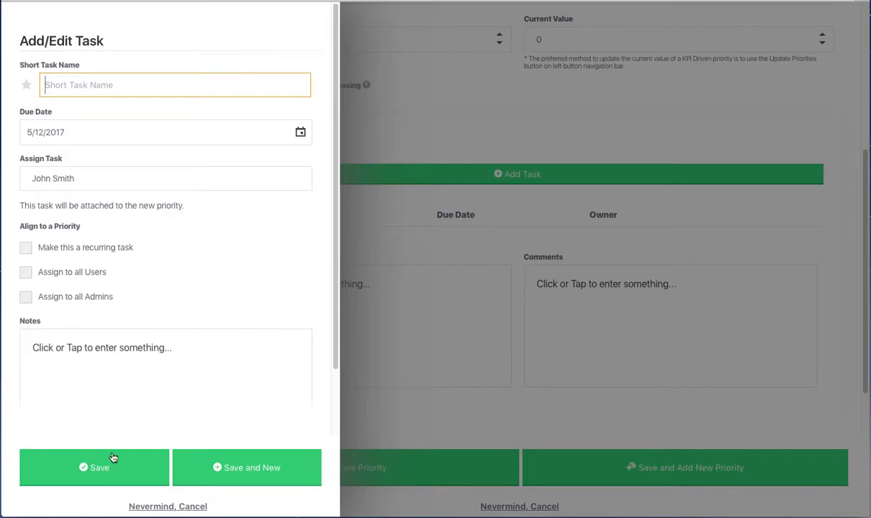
left_click(147, 508)
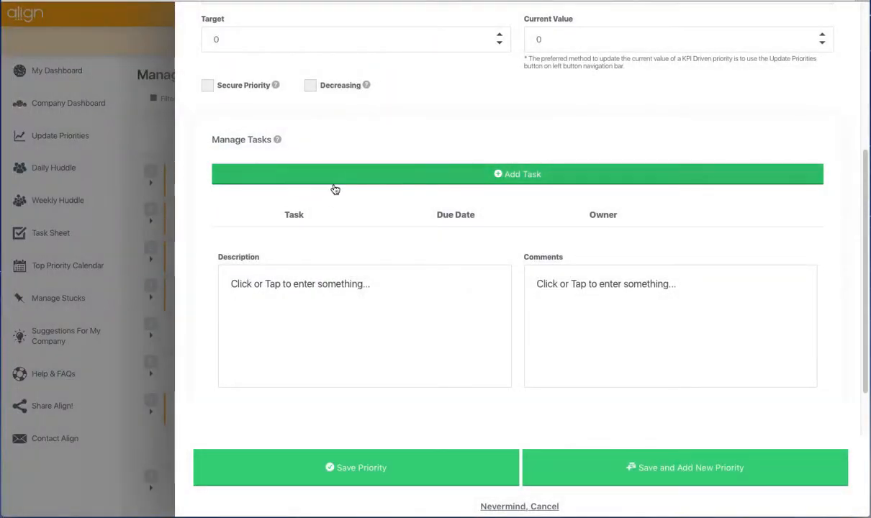
scroll(245, 234, "down", 1)
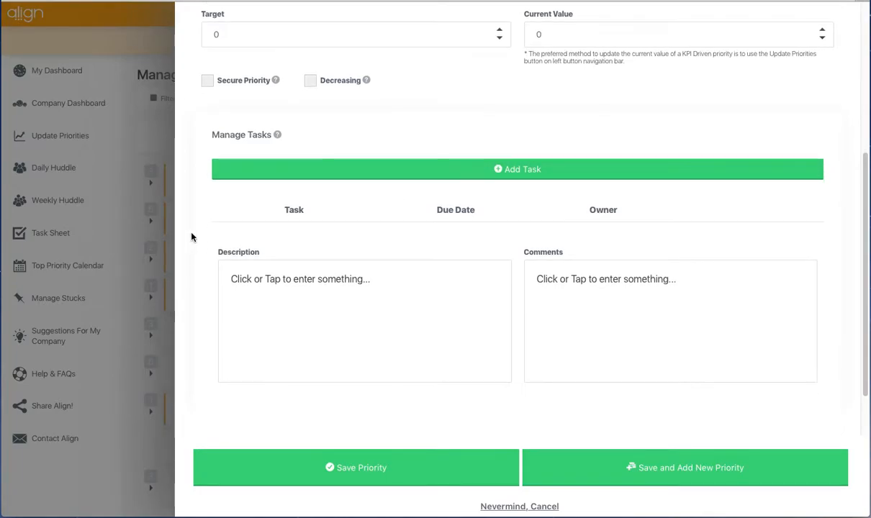
scroll(201, 237, "down", 2)
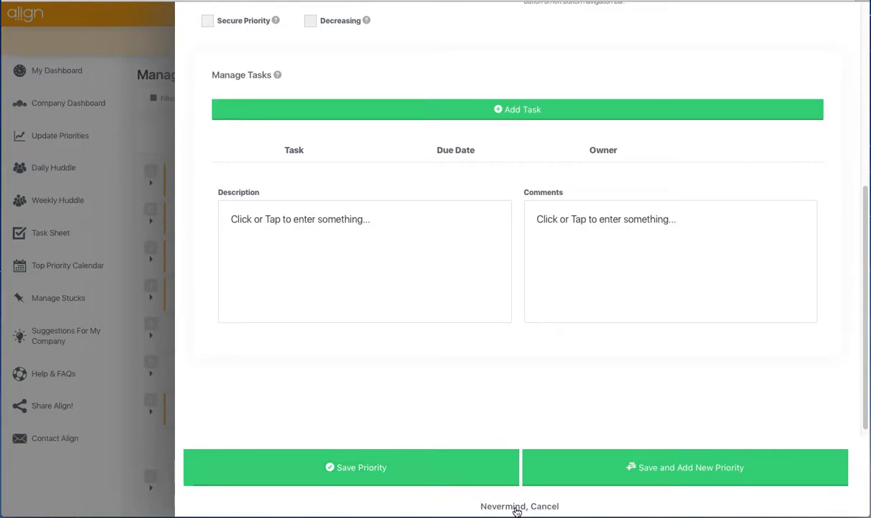
Review the new priority's main details and cancel it without saving.
scroll(311, 388, "up", 5)
scroll(191, 321, "up", 3)
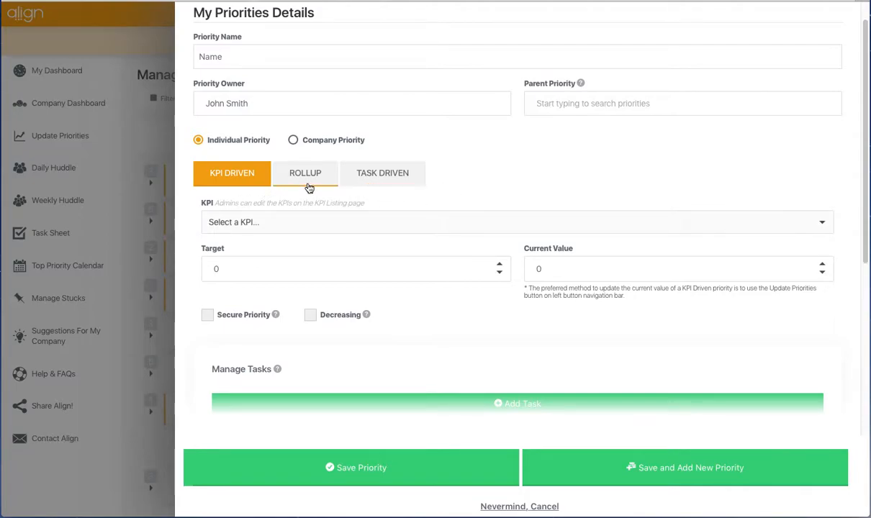
left_click(513, 508)
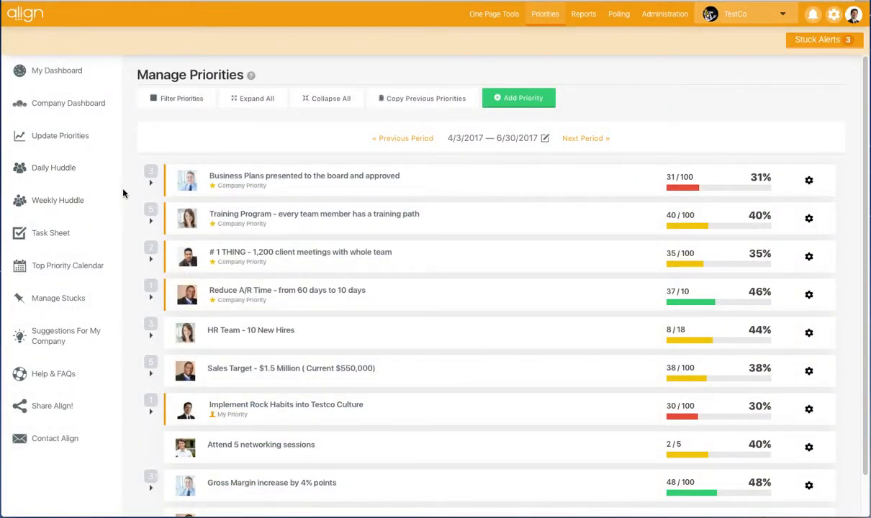
Show the priority filters, look at the person and priority search fields, and hide the filters again.
left_click(177, 105)
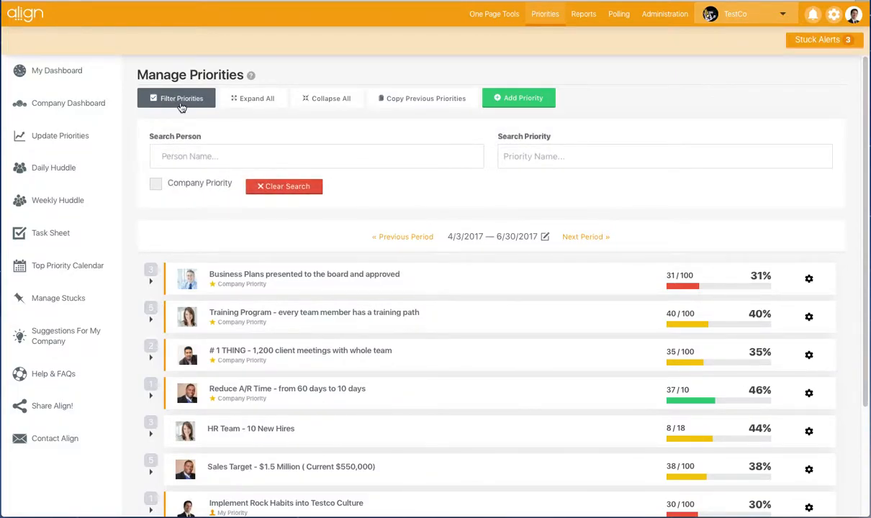
left_click(228, 154)
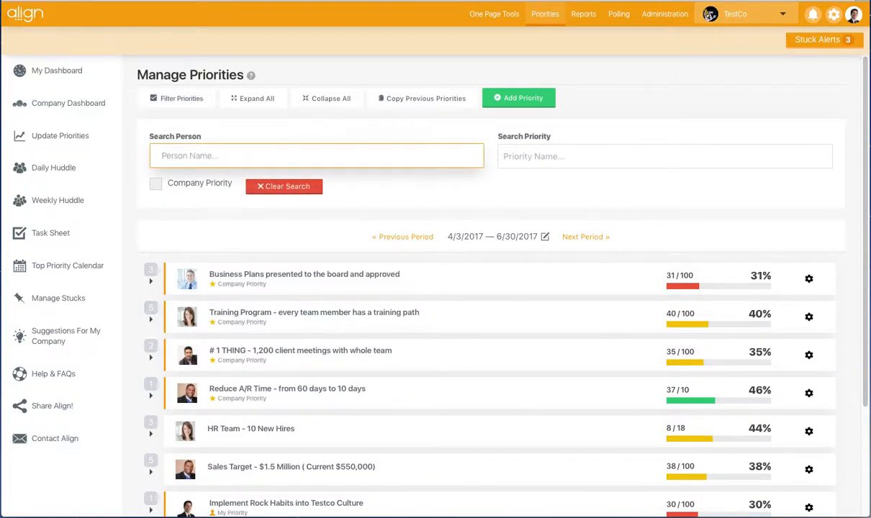
left_click(653, 166)
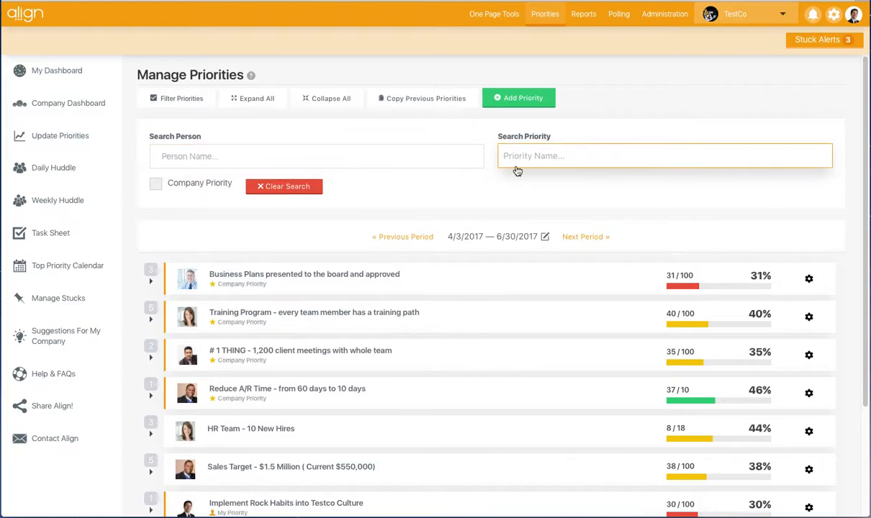
left_click(171, 101)
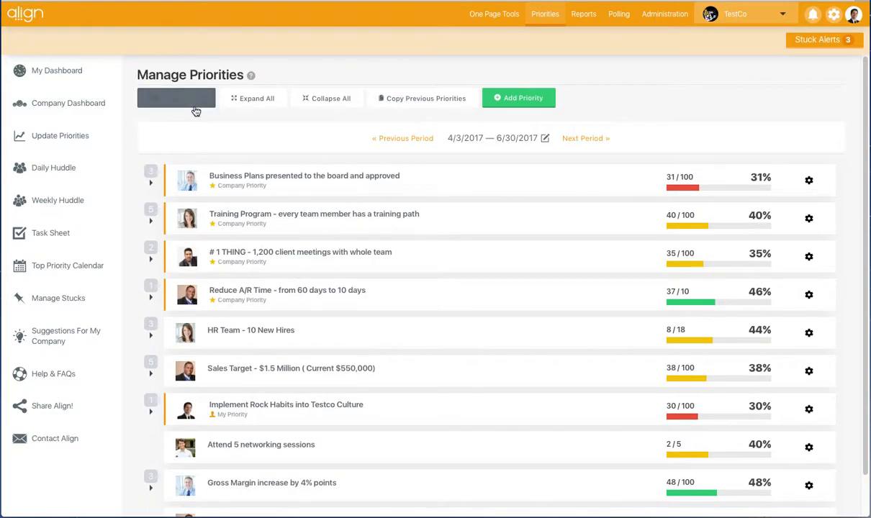
Expand all priorities, view the nested sub-priorities, and collapse them all again.
left_click(255, 108)
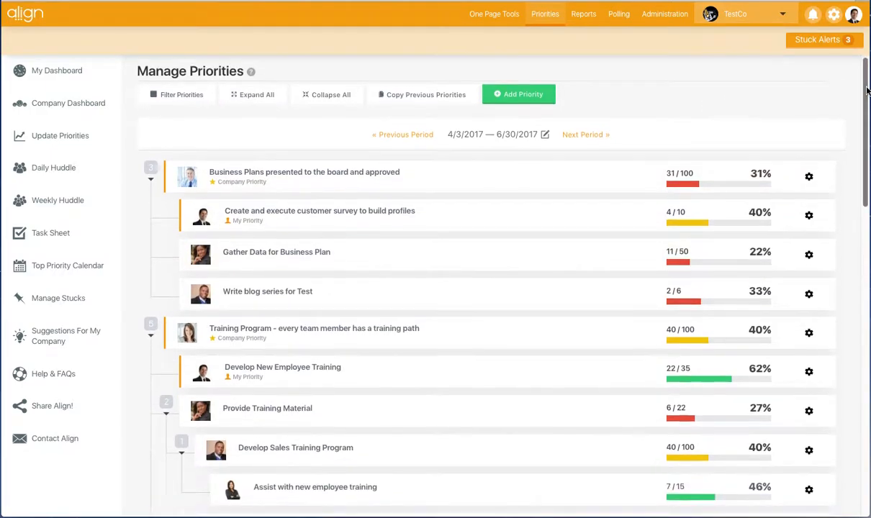
scroll(822, 81, "down", 5)
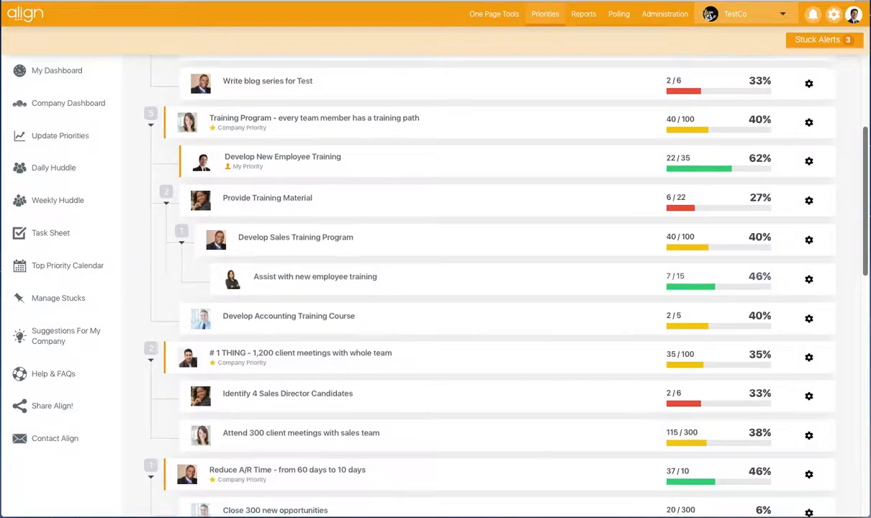
scroll(477, 288, "up", 6)
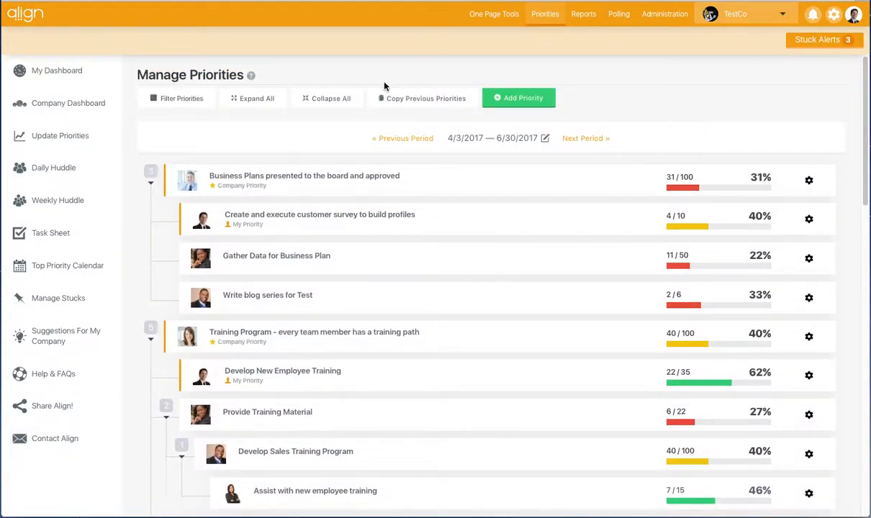
left_click(328, 98)
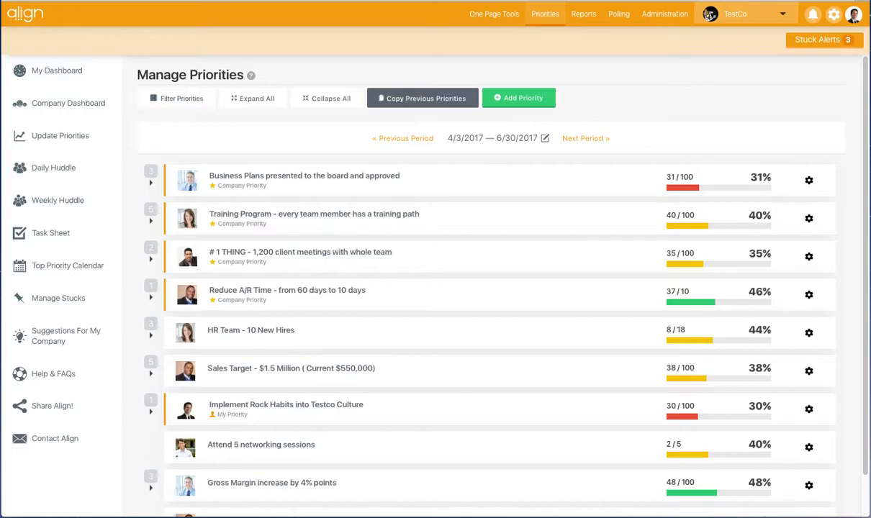
Try selecting two priorities from the previous period for copying into the current one.
left_click(409, 103)
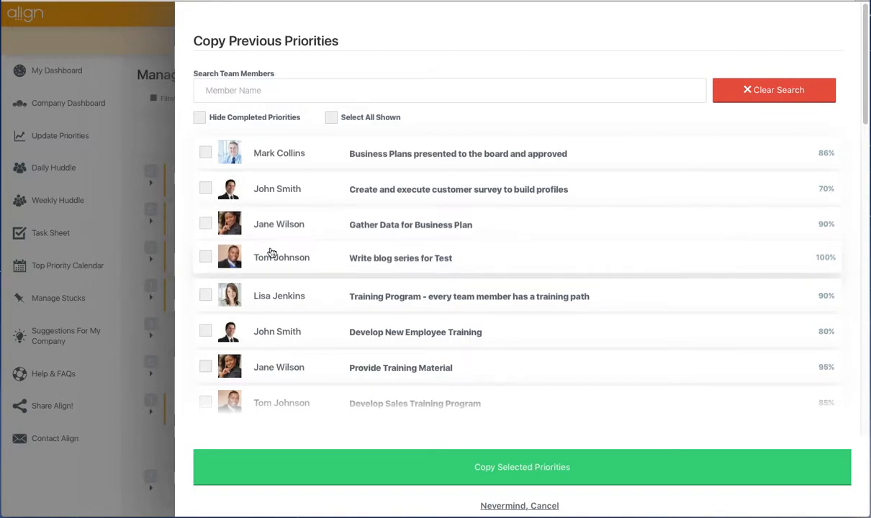
scroll(201, 339, "down", 1)
left_click(206, 328)
left_click(206, 359)
scroll(869, 208, "down", 4)
left_click_drag(868, 208, 855, 435)
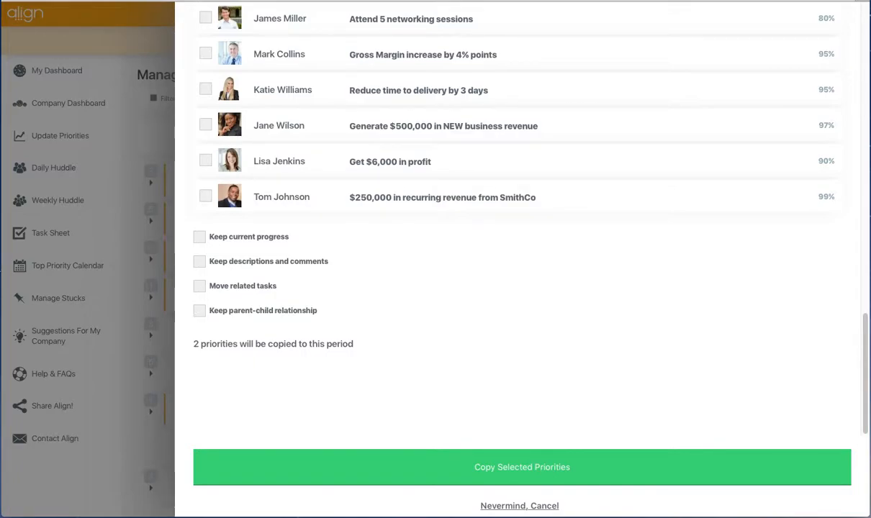
Try the options to keep the parent-child relationship and the descriptions and comments, and cancel the copy.
left_click(199, 312)
left_click(200, 349)
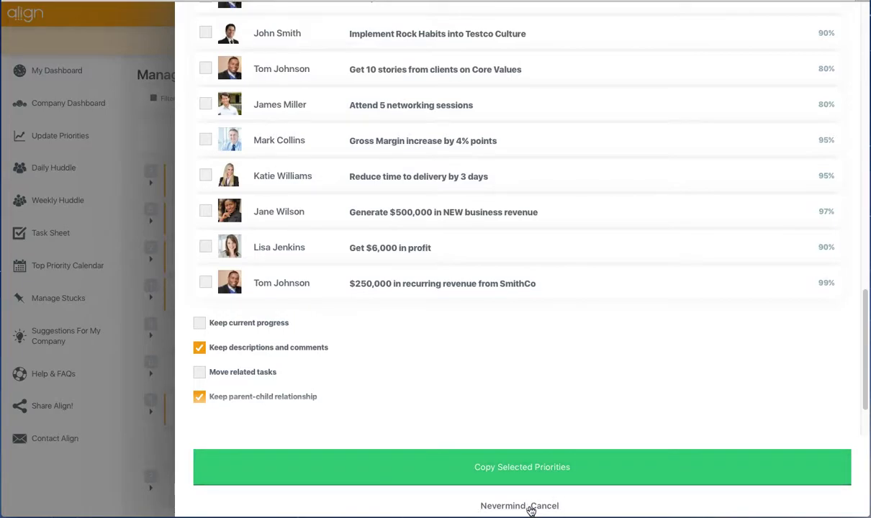
left_click(530, 507)
Show the available actions for the "Business Plans presented to the board and approved" priority.
mouse_move(542, 172)
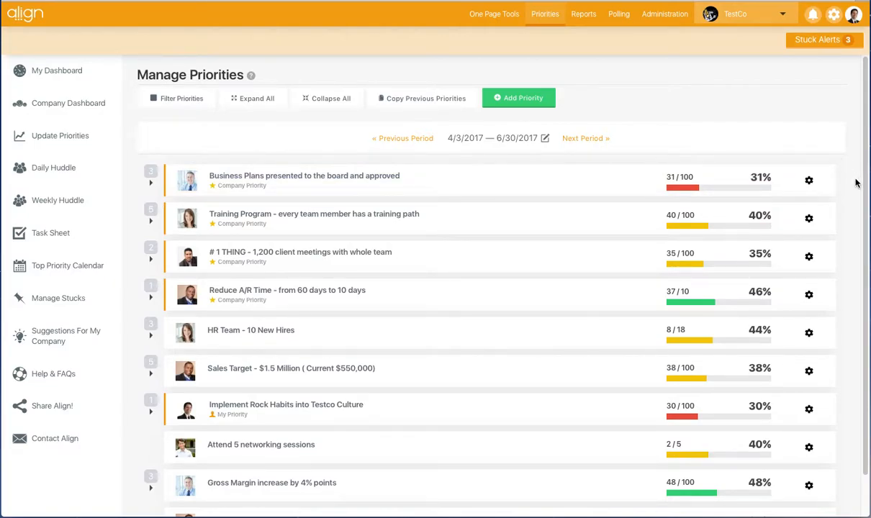
mouse_move(810, 182)
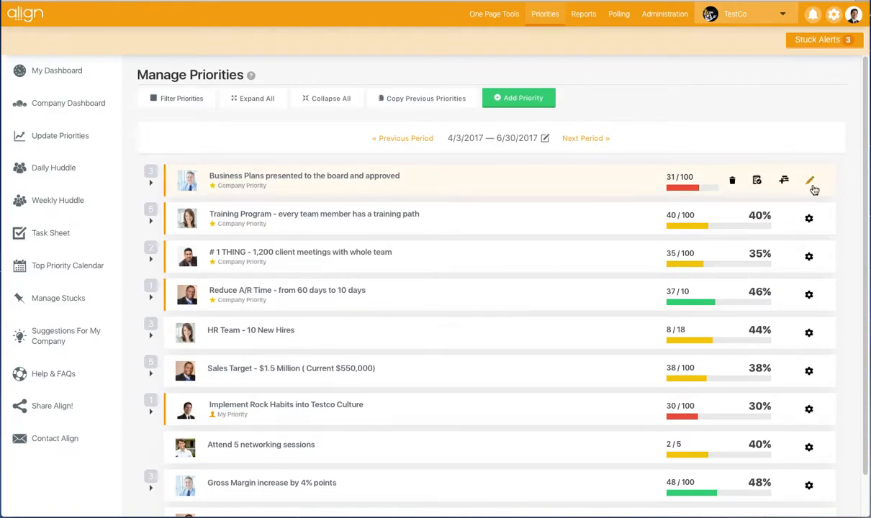